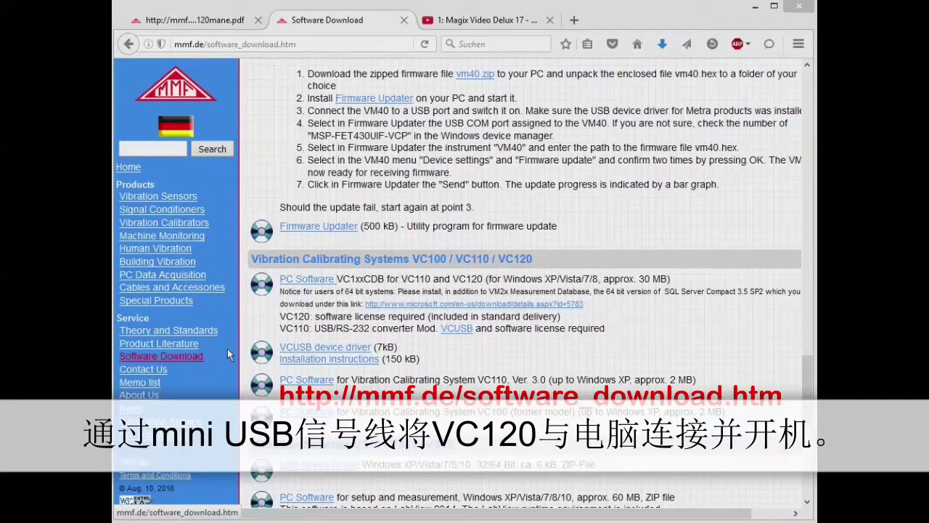
Download the vc1xxcdb_setup.msi installer from the VC1xxCDB PC Software link
click(311, 284)
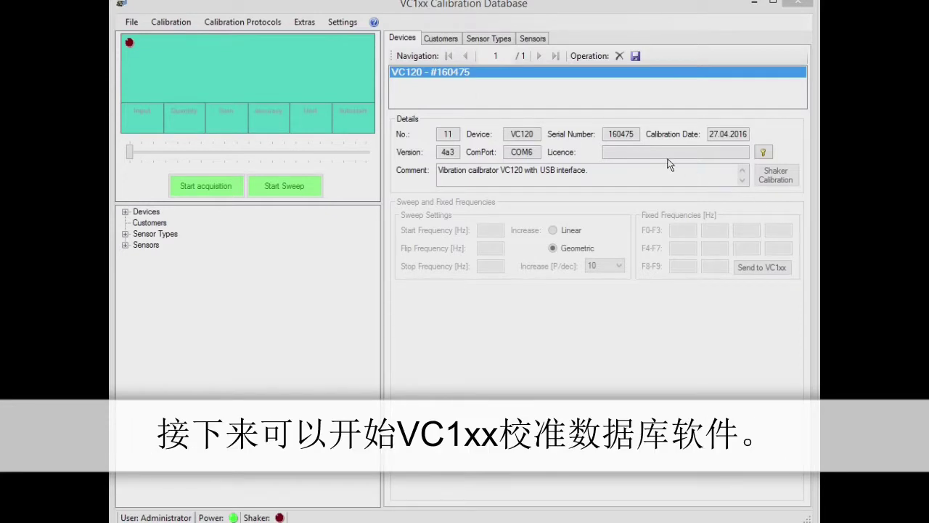
Paste the VC120 calibrator's licence key into the Licence prompt and confirm it
click(764, 152)
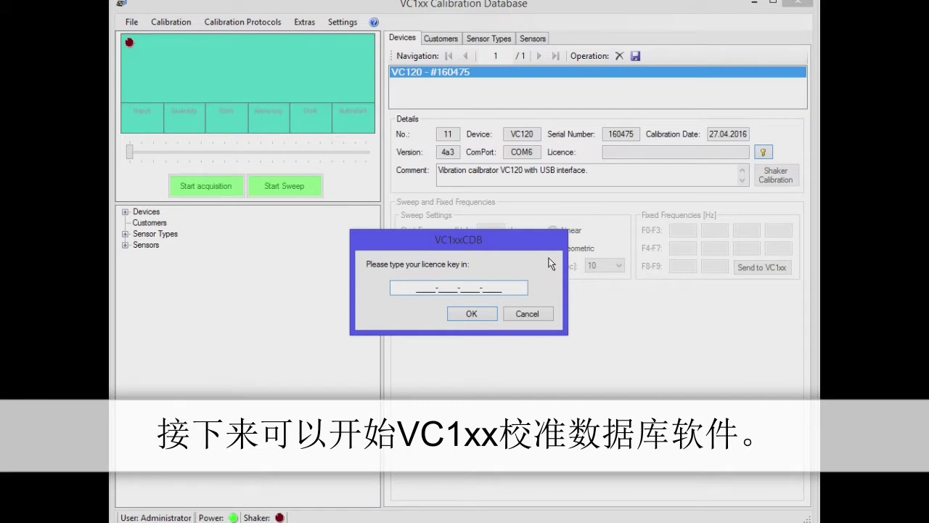
key(ctrl+v)
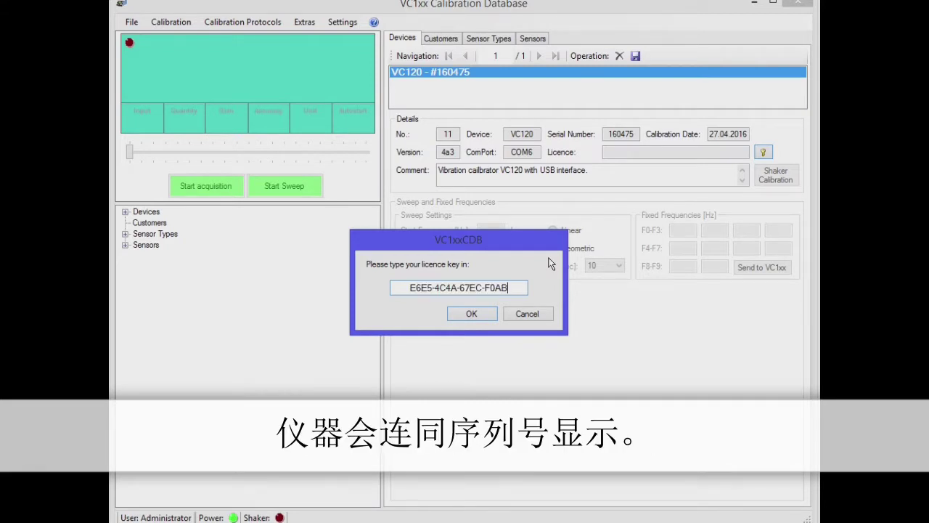
click(468, 314)
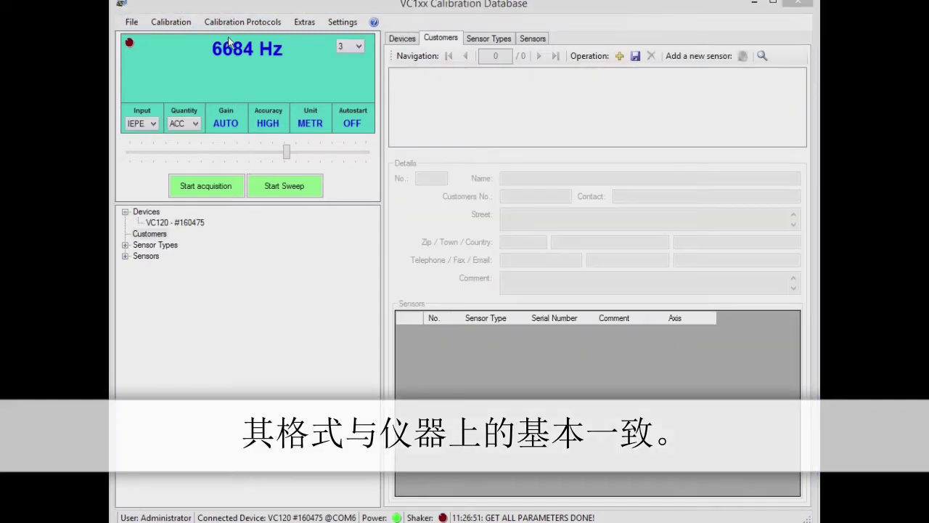
Set the vibration frequency to 100 Hz
click(243, 52)
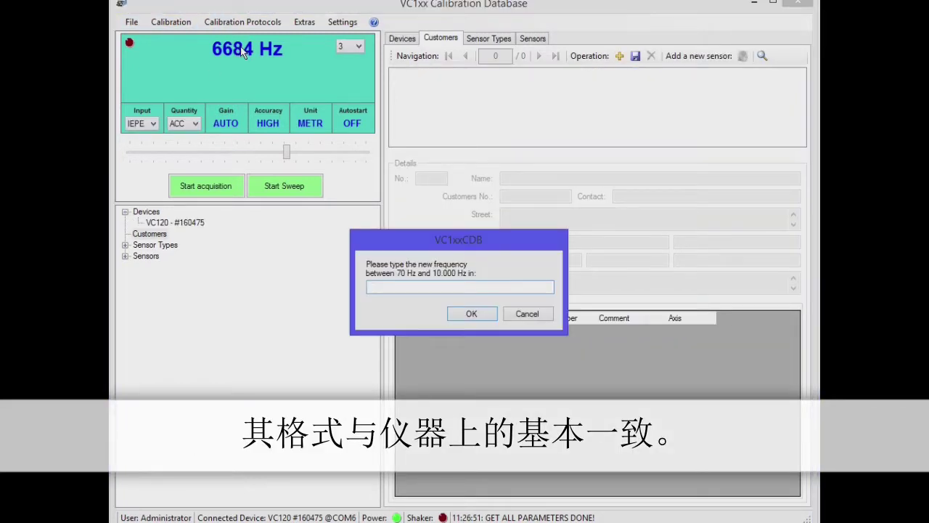
text(100)
click(469, 314)
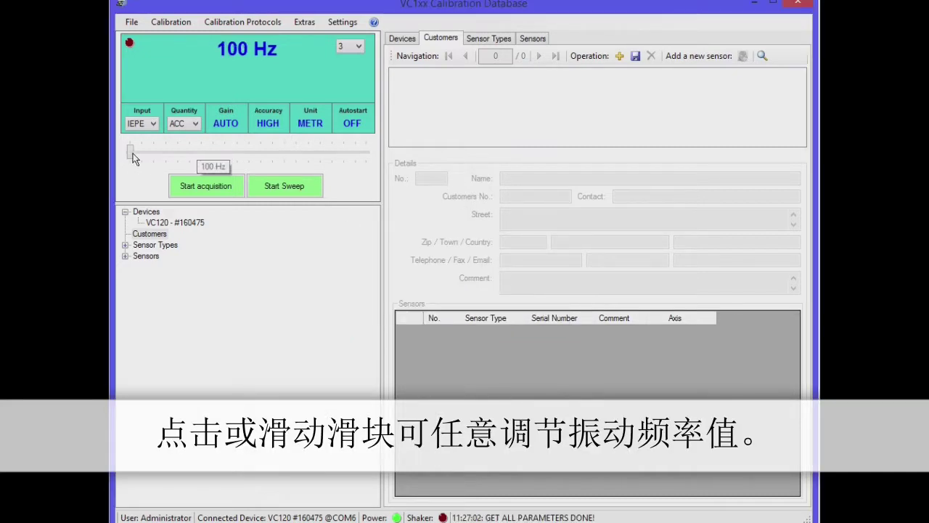
Set the input type to IEPE and the measured quantity to acceleration (ACC)
click(130, 151)
mouse_move(168, 157)
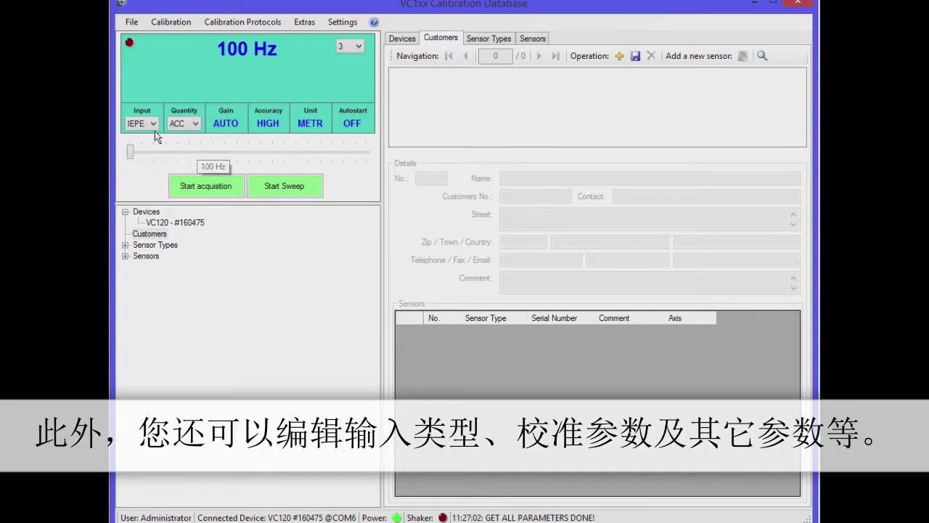
click(145, 124)
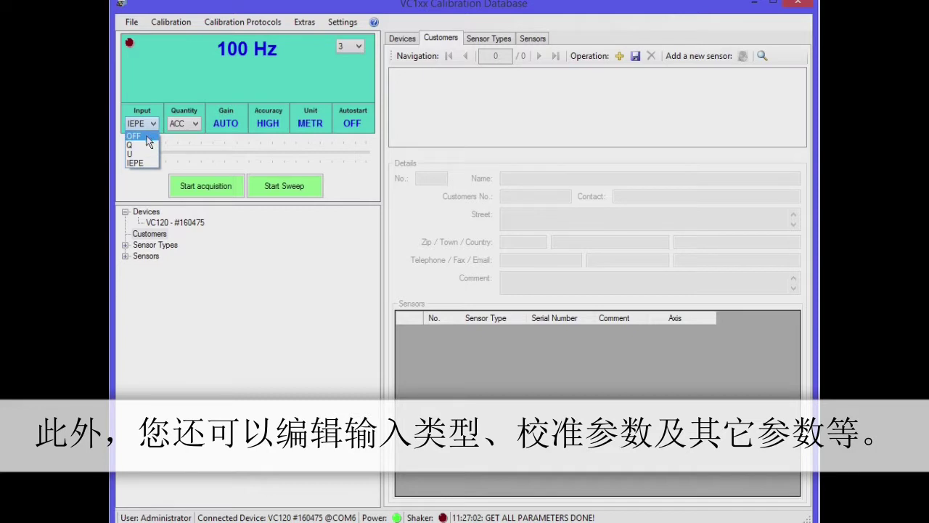
click(142, 161)
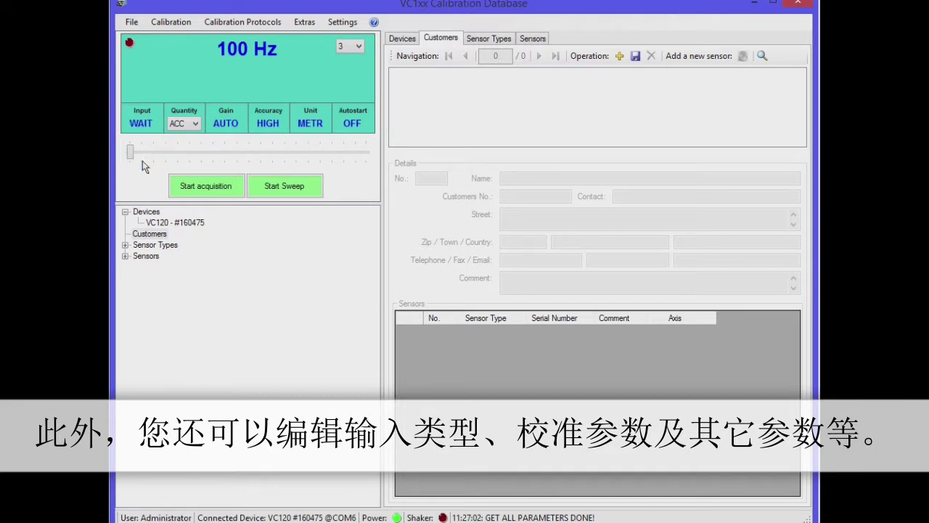
click(195, 125)
click(189, 135)
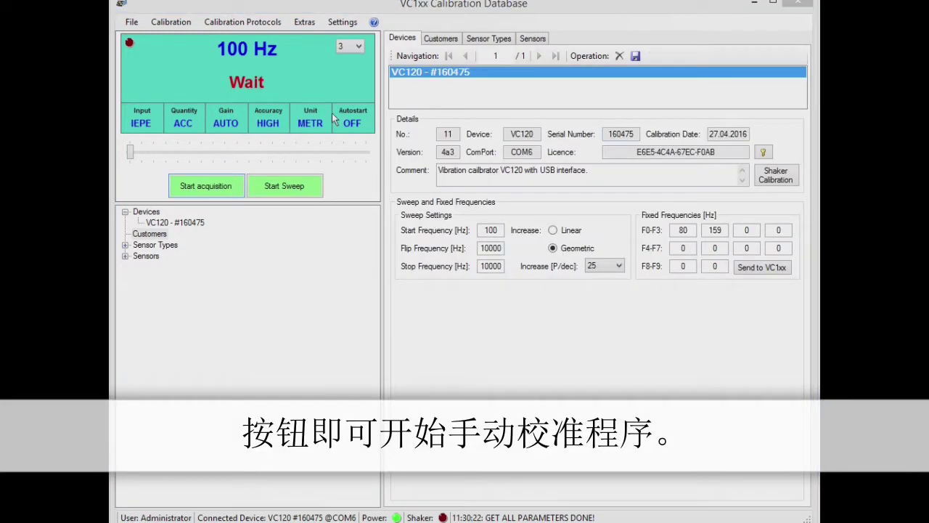
Hold a 100 Hz sensitivity reading (about 9.936 mV/(m/s²)), then start a 100–10000 Hz sweep
click(198, 191)
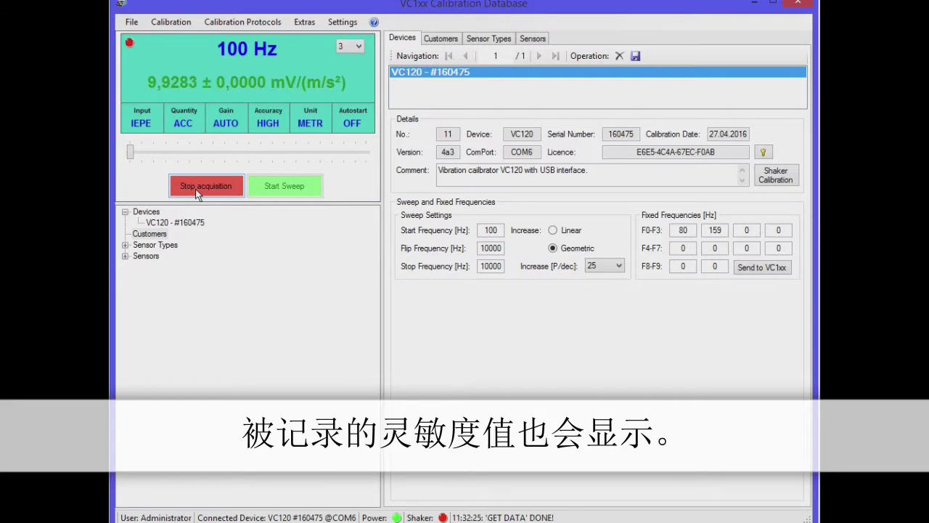
click(196, 189)
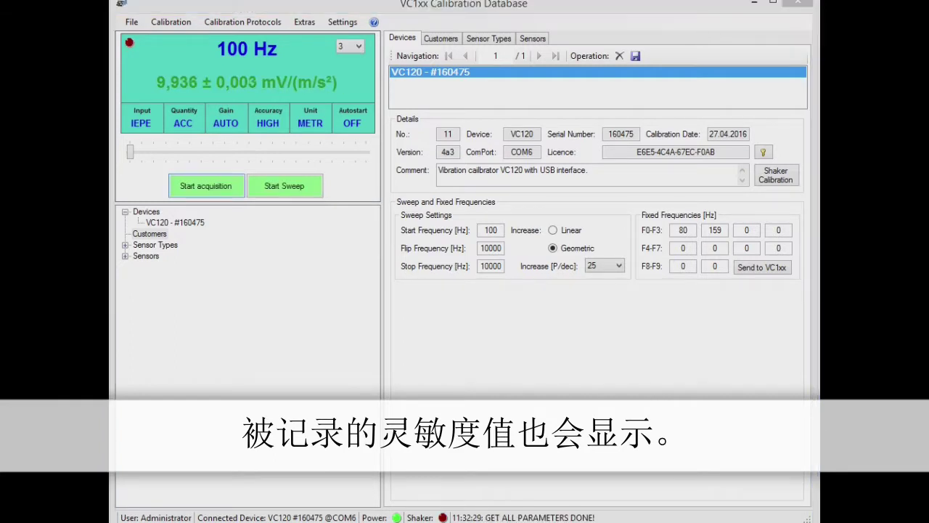
click(285, 187)
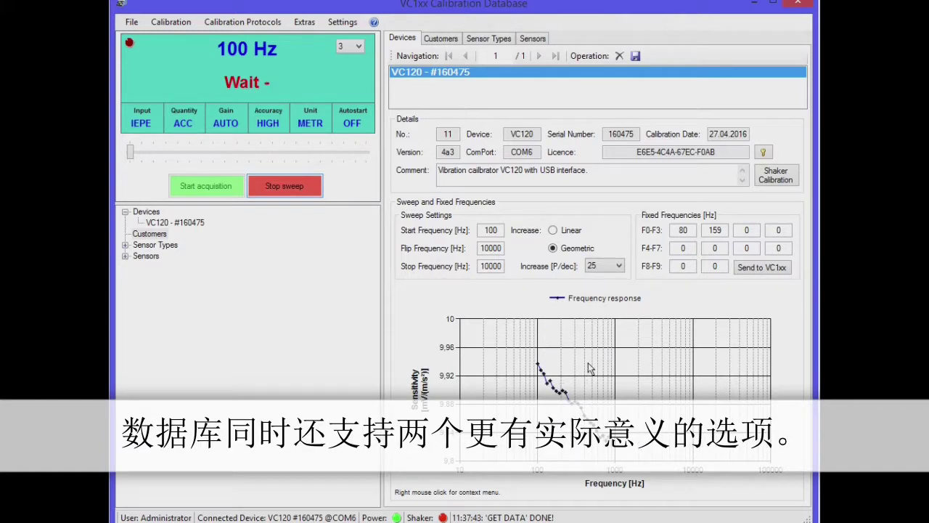
Open the frequency response chart's context menu and expand Sensor Types to show KS78.10
right_click(590, 369)
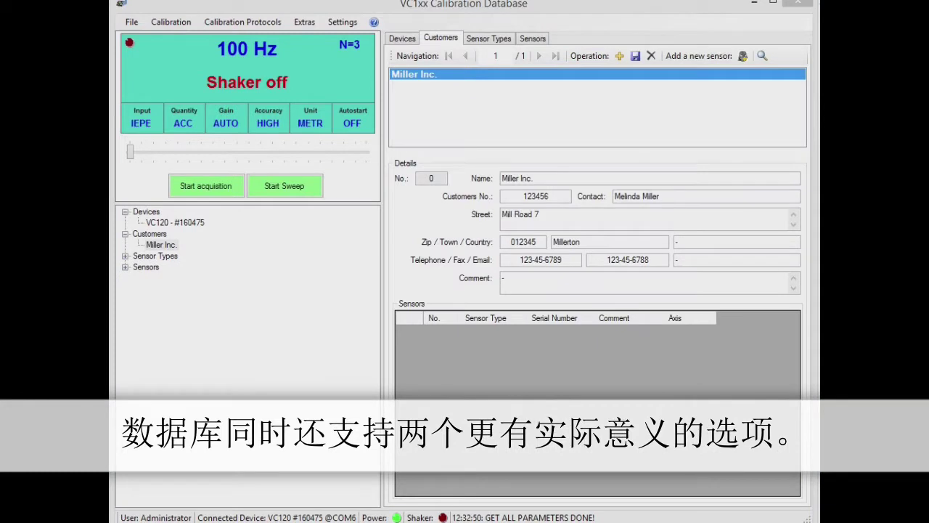
click(125, 257)
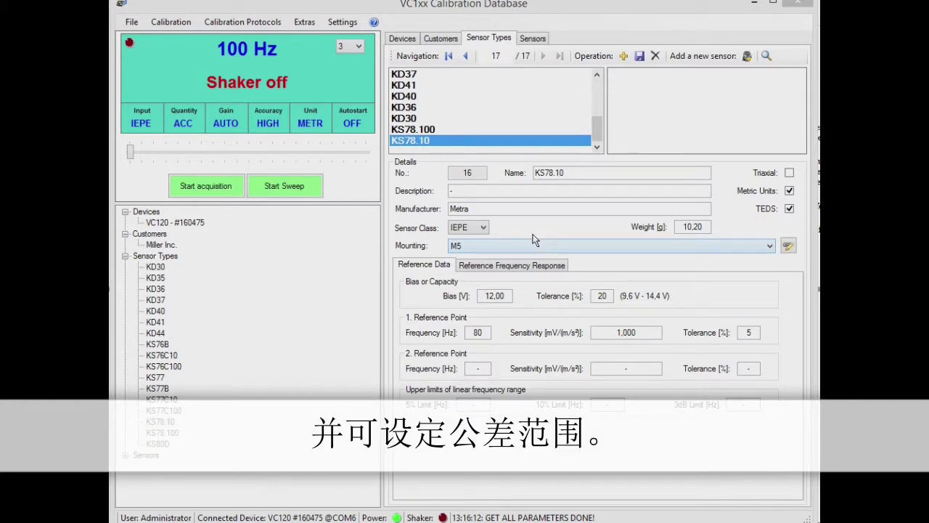
Accept the Accelerometer calibration template: 70 Hz start, 7000 Hz flip, 10000 Hz stop
click(347, 25)
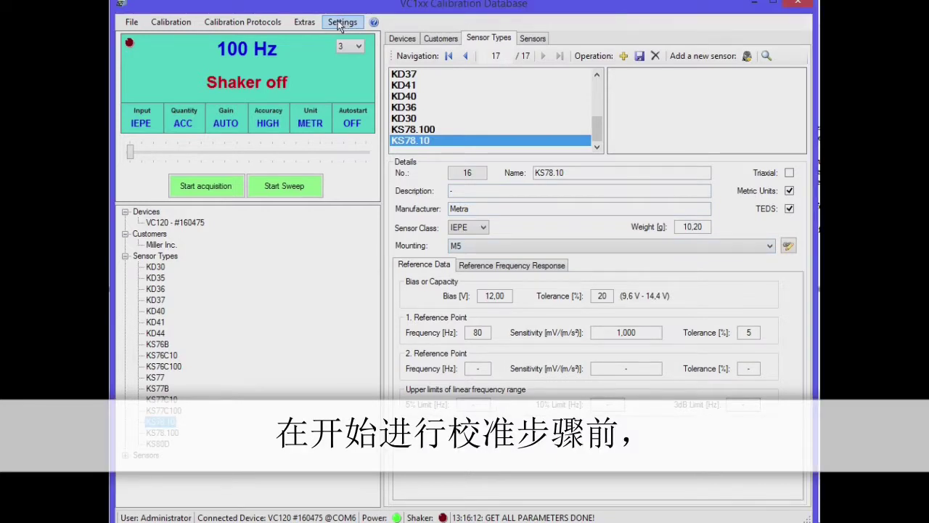
click(340, 26)
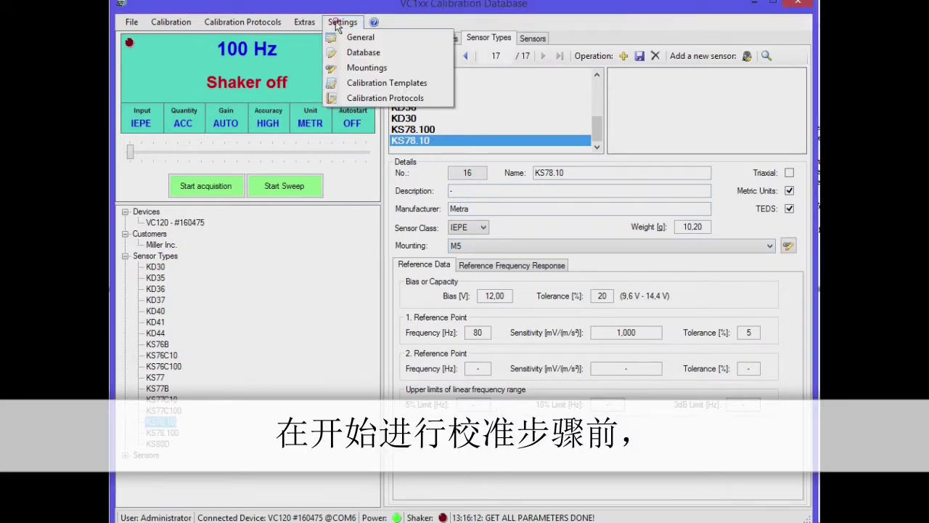
click(355, 90)
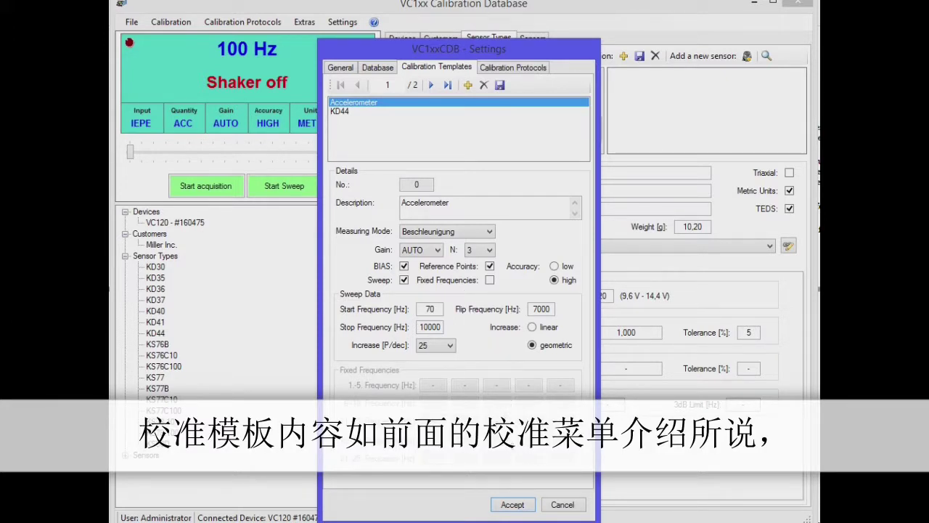
click(511, 505)
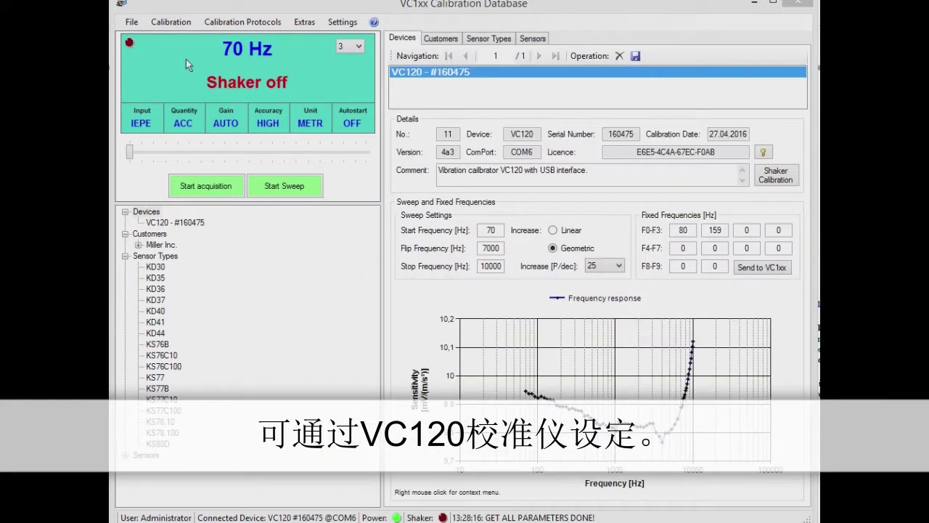
Add KS78.100 sensor serial 160079 and calibrate it, reaching 9.946 mV/(m/s²) sensitivity
click(163, 23)
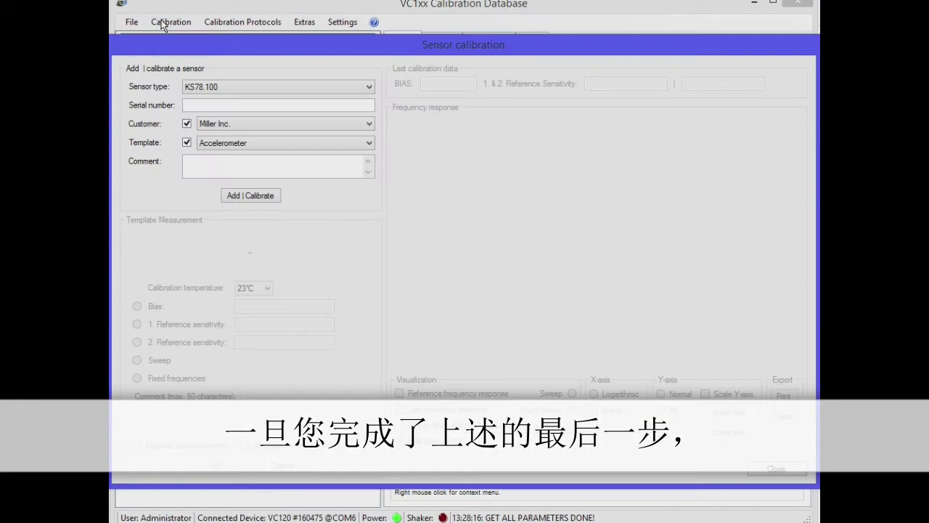
click(369, 87)
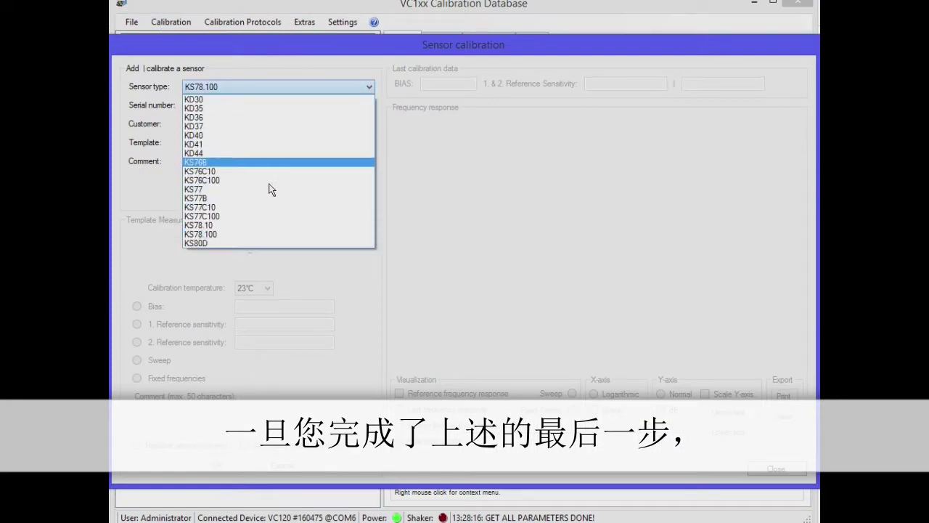
click(239, 234)
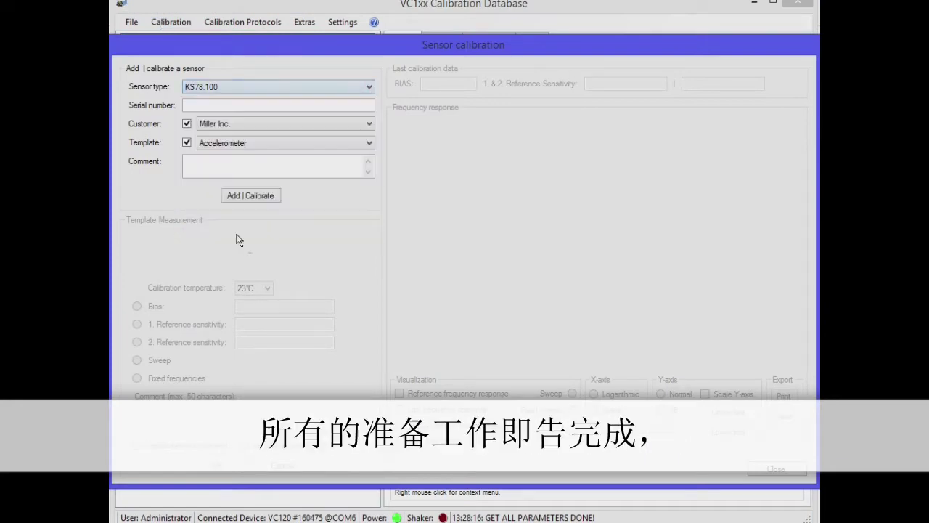
click(295, 107)
text(1)
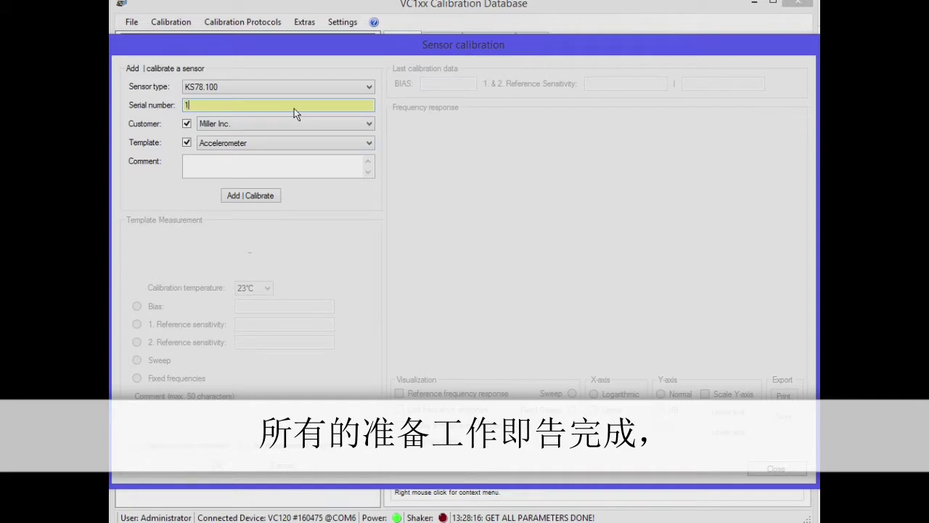
text(60079)
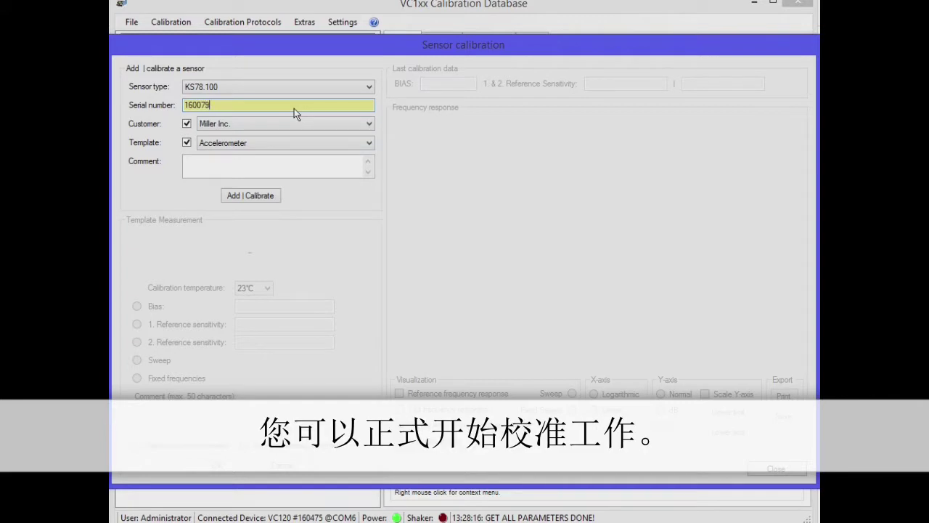
click(242, 198)
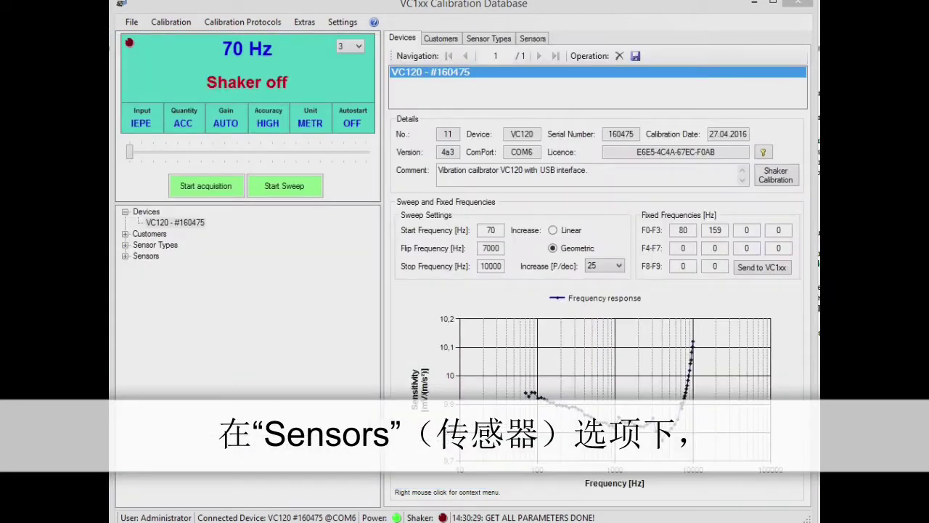
Open the stored record of KS78.100 sensor #160079 from the Sensors tree
click(125, 257)
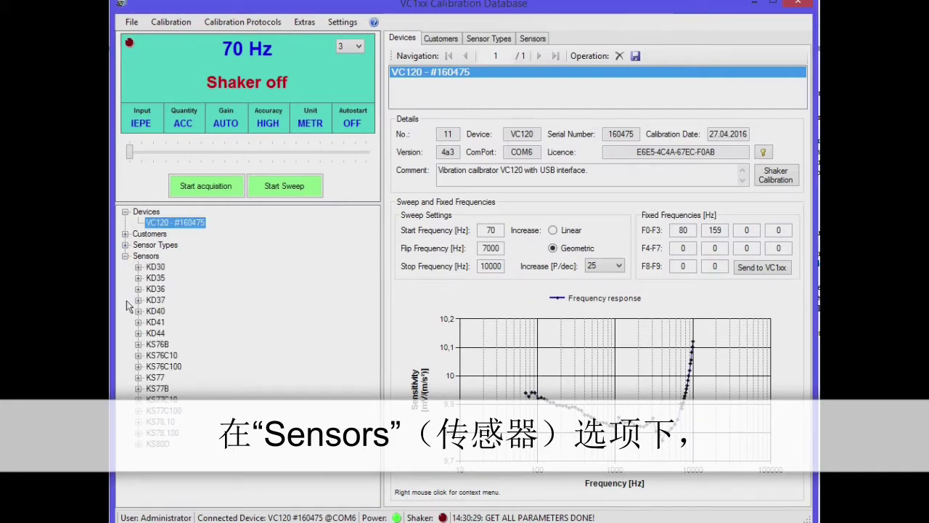
click(137, 432)
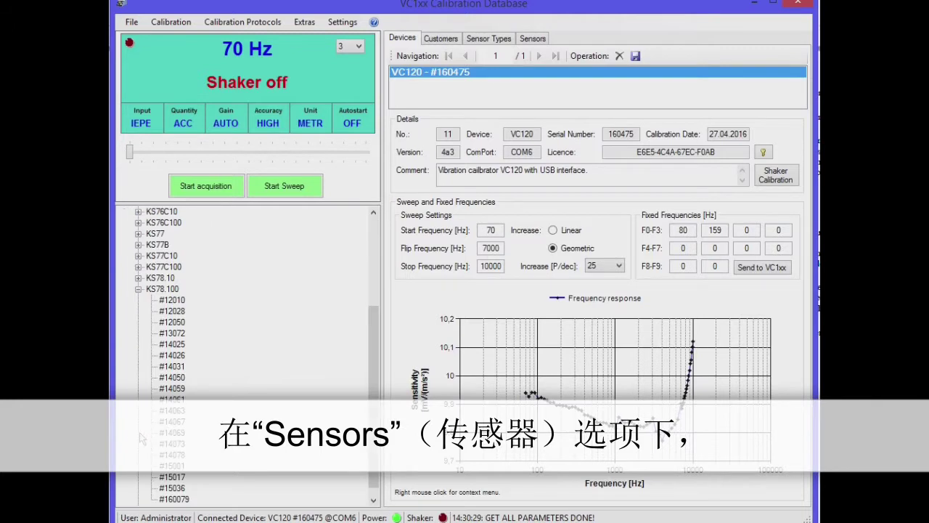
click(173, 500)
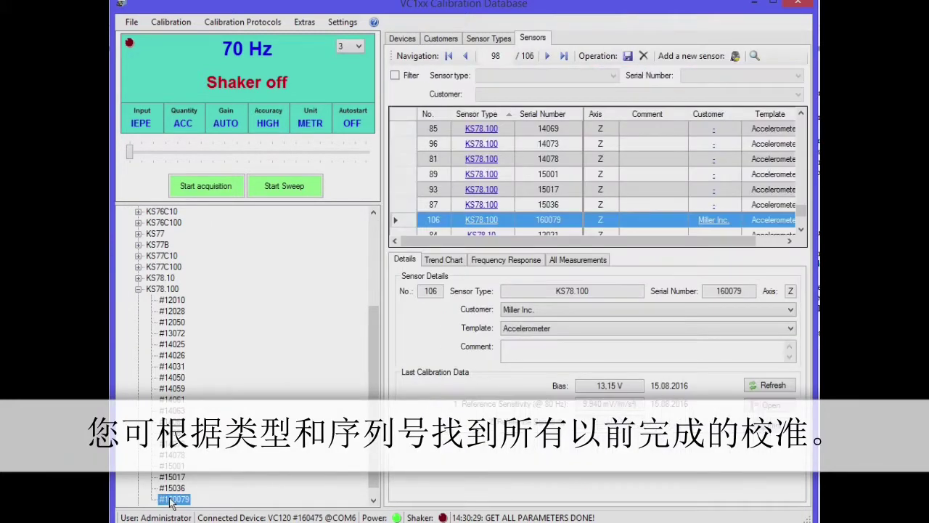
Review sensor #160079's trend chart, frequency response and full measurement list
click(456, 260)
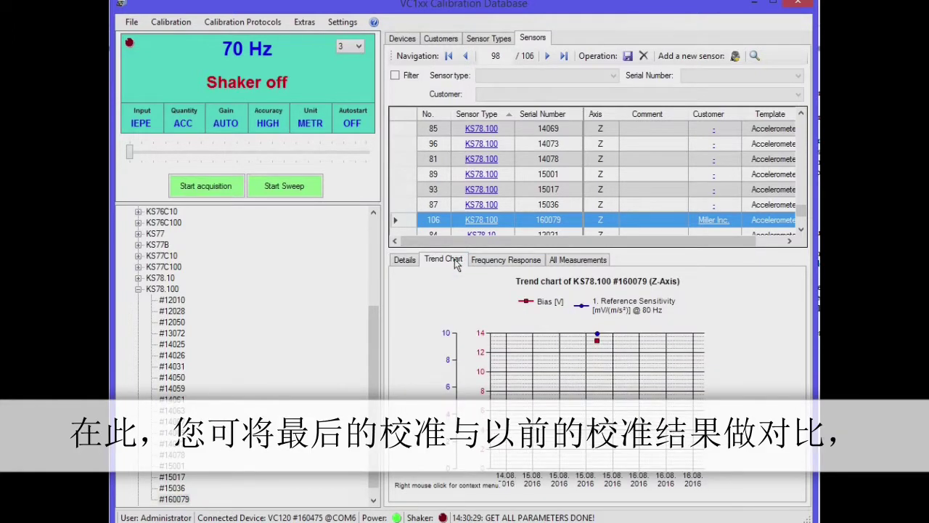
click(499, 262)
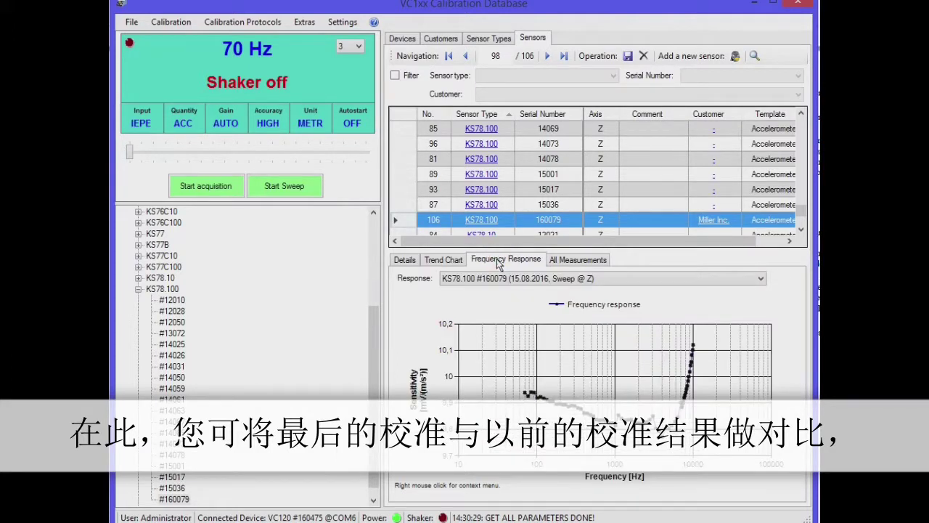
click(572, 262)
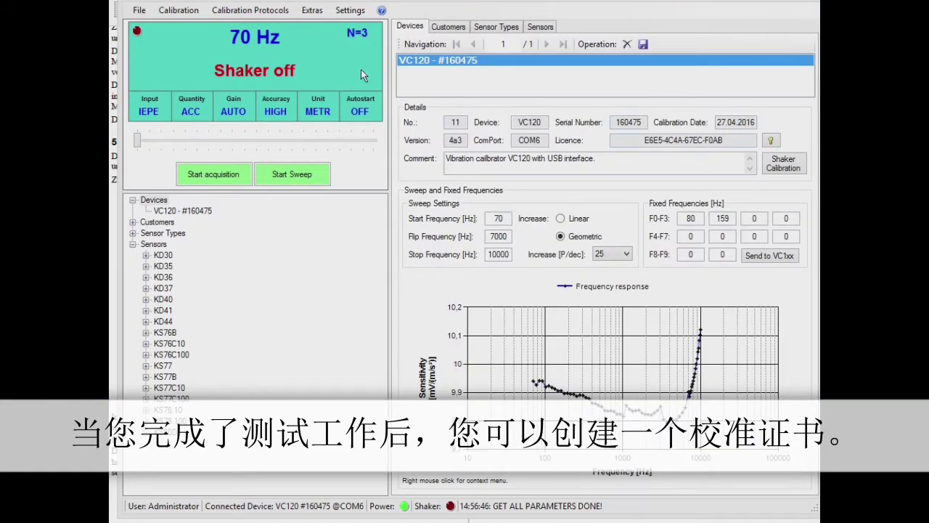
Review the Calibration Protocols settings, including the general settings
click(348, 13)
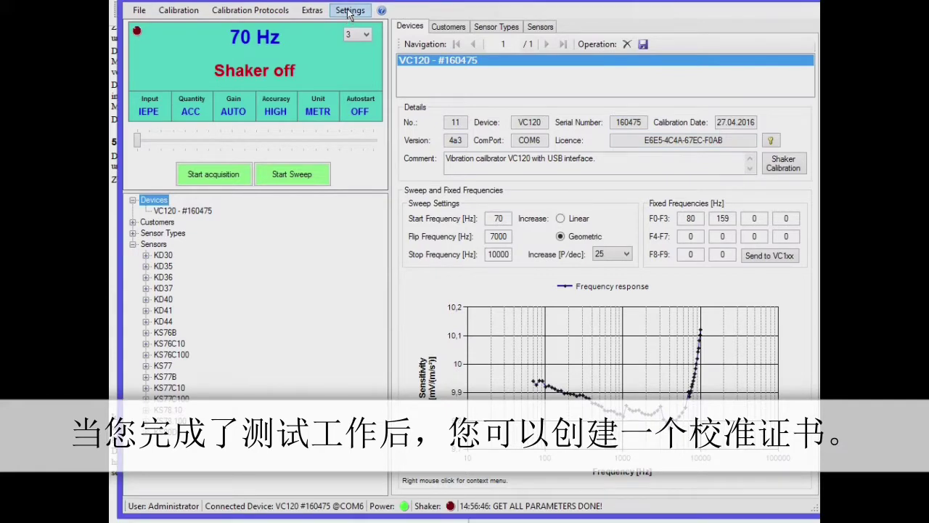
click(349, 11)
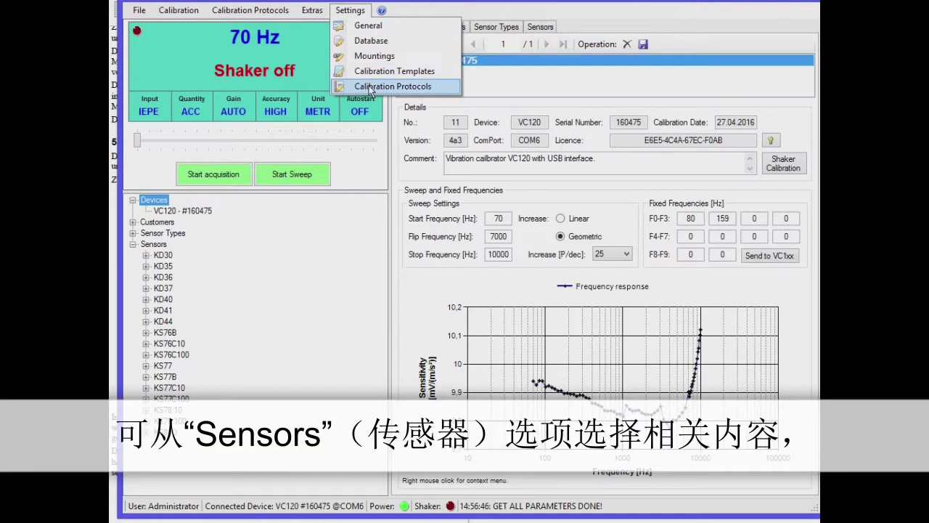
click(371, 88)
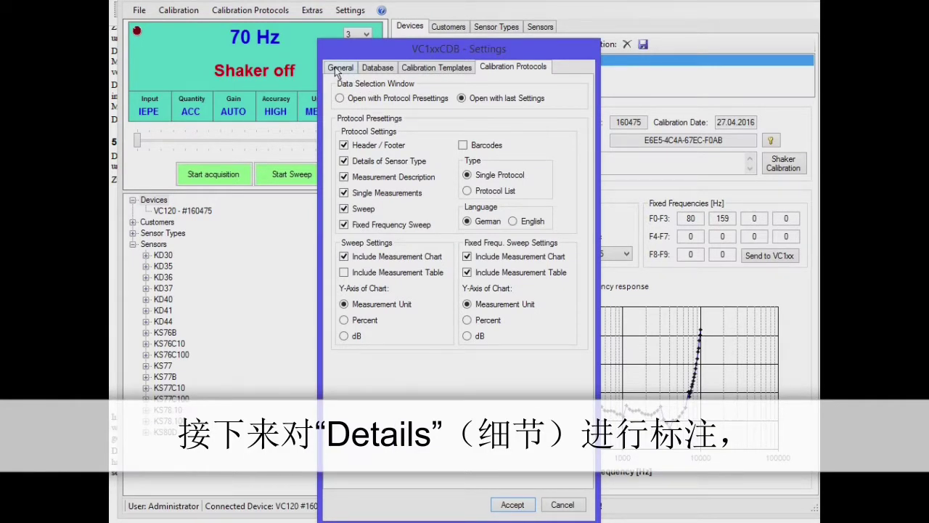
click(339, 68)
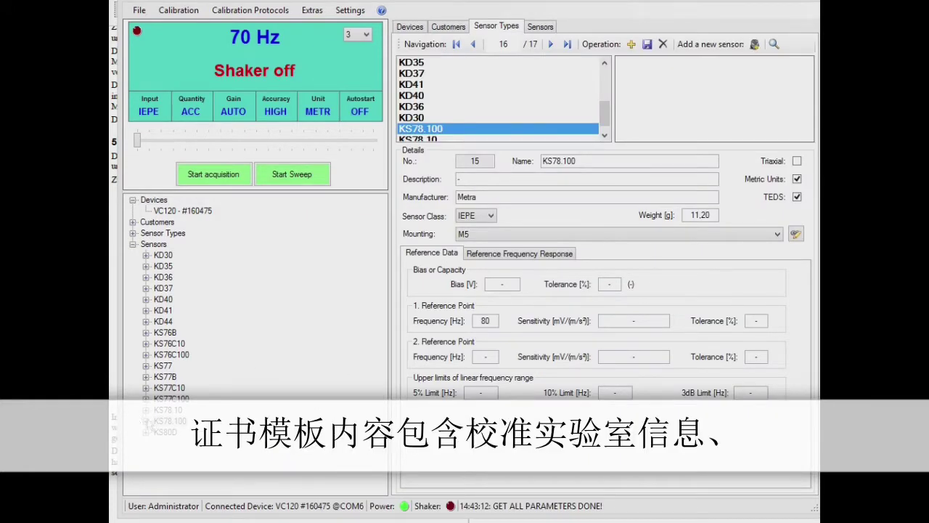
Select sensor #160079 under KS78.100 and open its calibration protocol
click(147, 421)
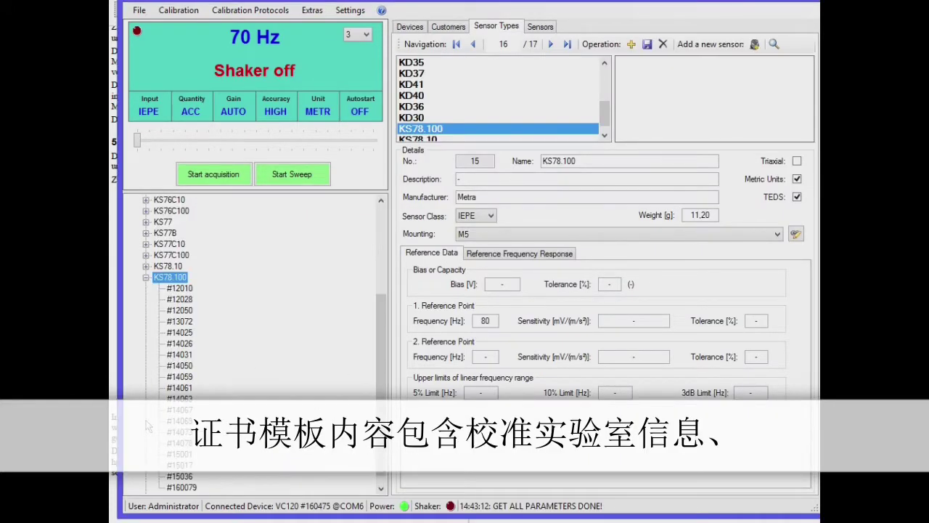
click(185, 487)
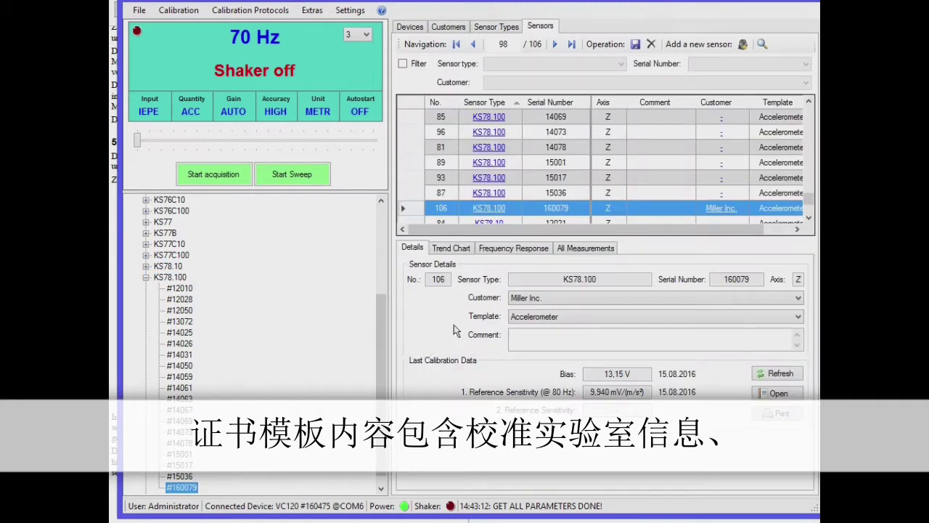
click(404, 249)
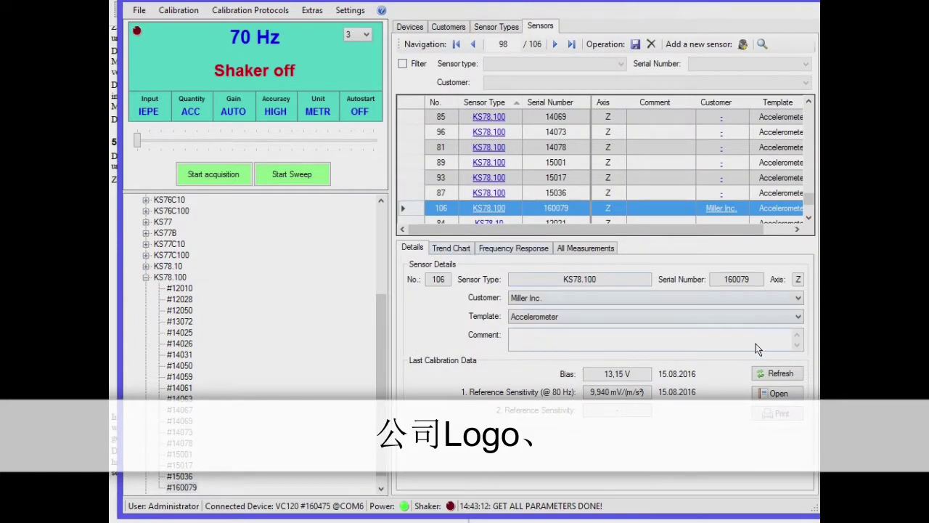